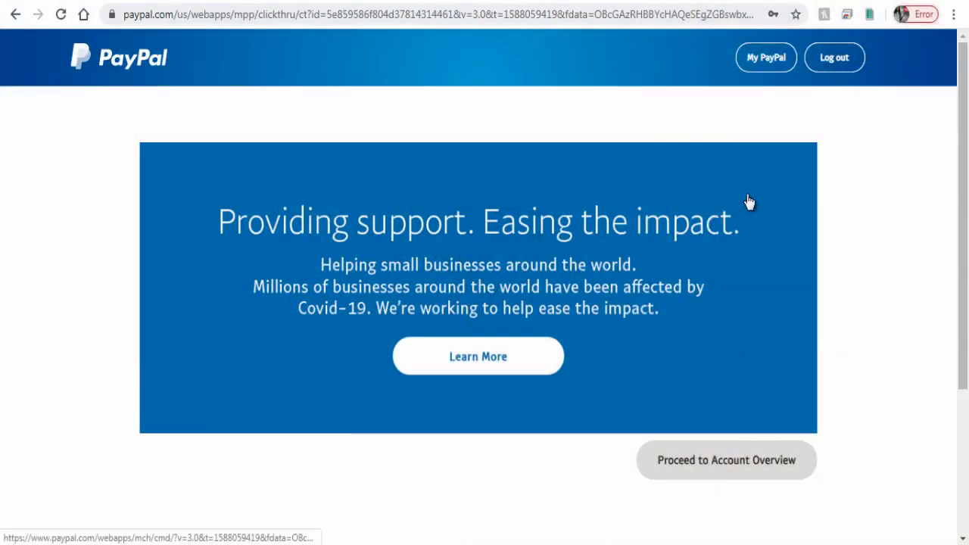
# Step: Open the PayPal buttons tool from All Tools and choose the Buy Now button type
pyautogui.click(761, 65)
pyautogui.moveTo(368, 57)
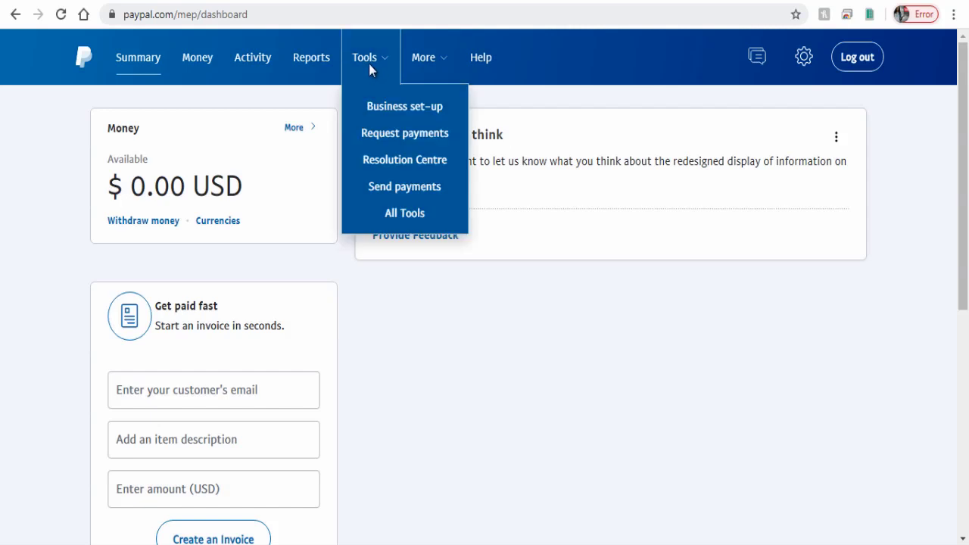
pyautogui.click(390, 216)
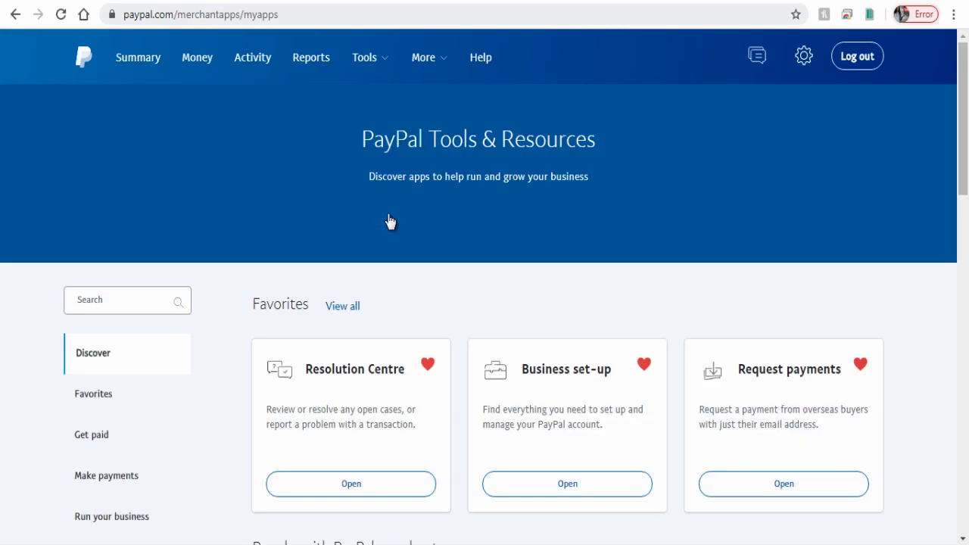
pyautogui.scroll(-1, 427, 299)
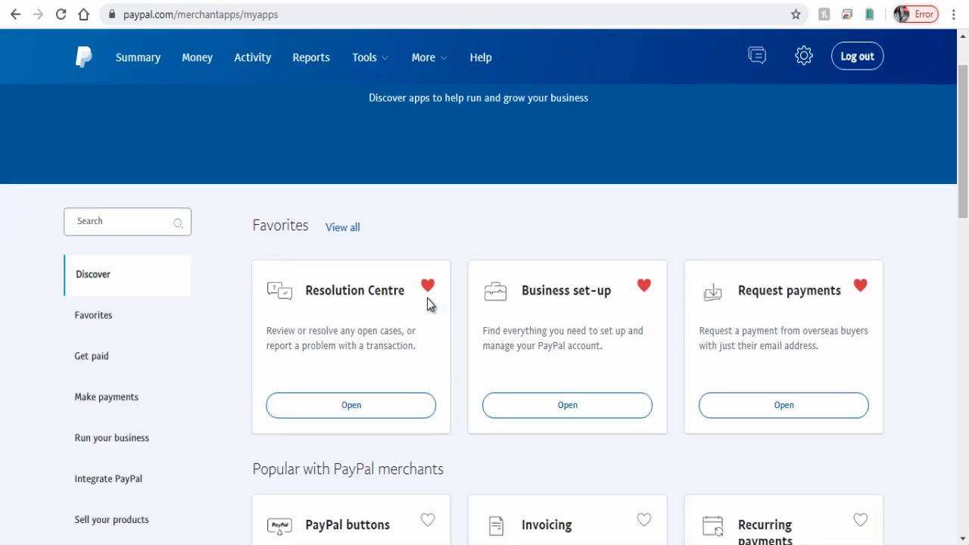
pyautogui.scroll(-2, 426, 298)
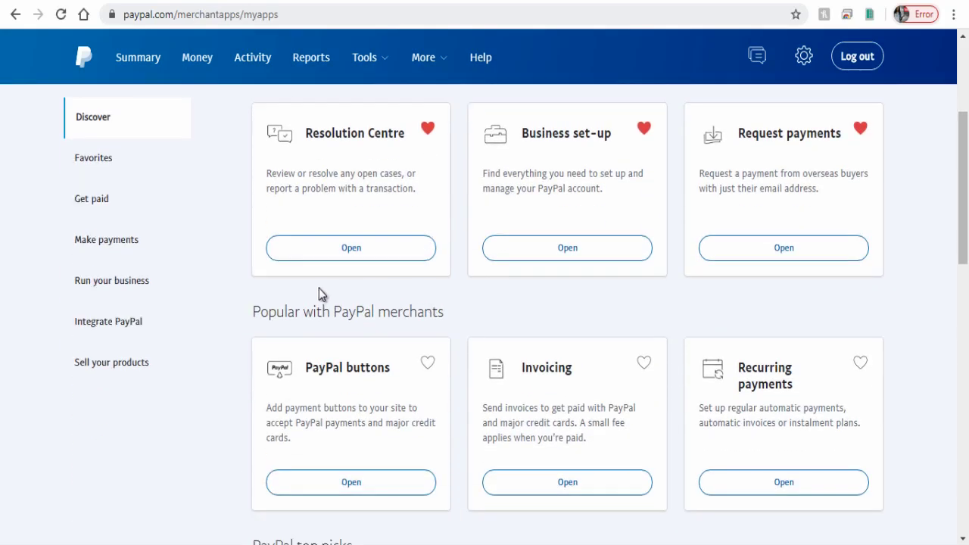
pyautogui.click(350, 484)
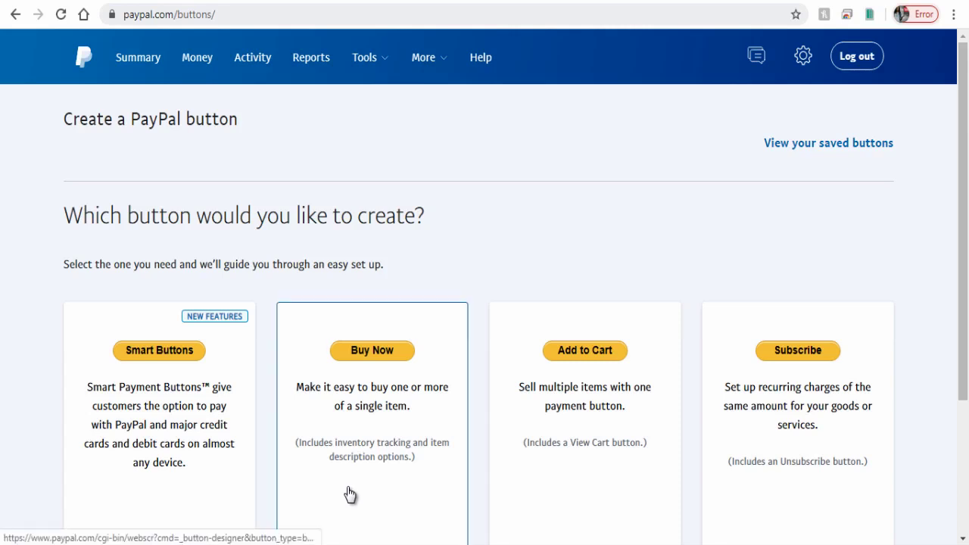
pyautogui.scroll(-1, 341, 477)
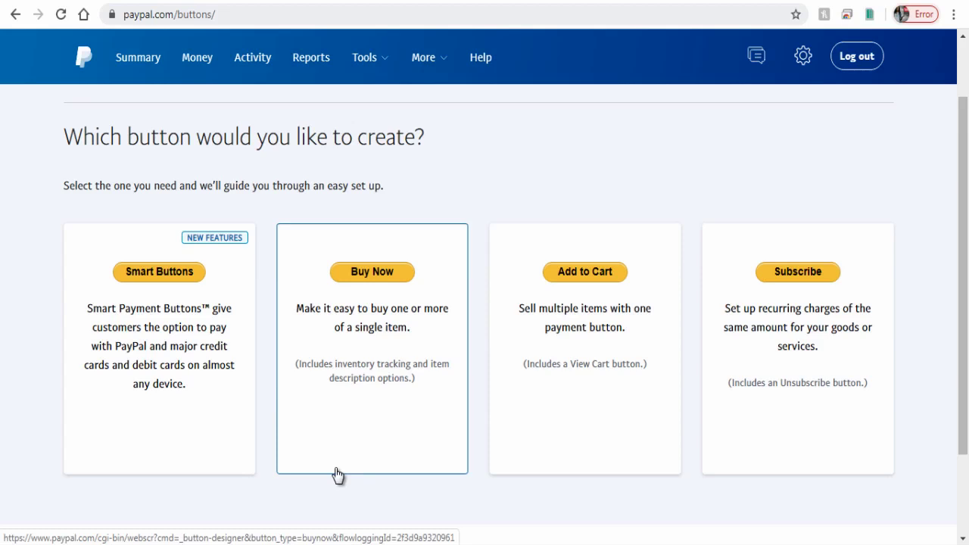
pyautogui.click(370, 349)
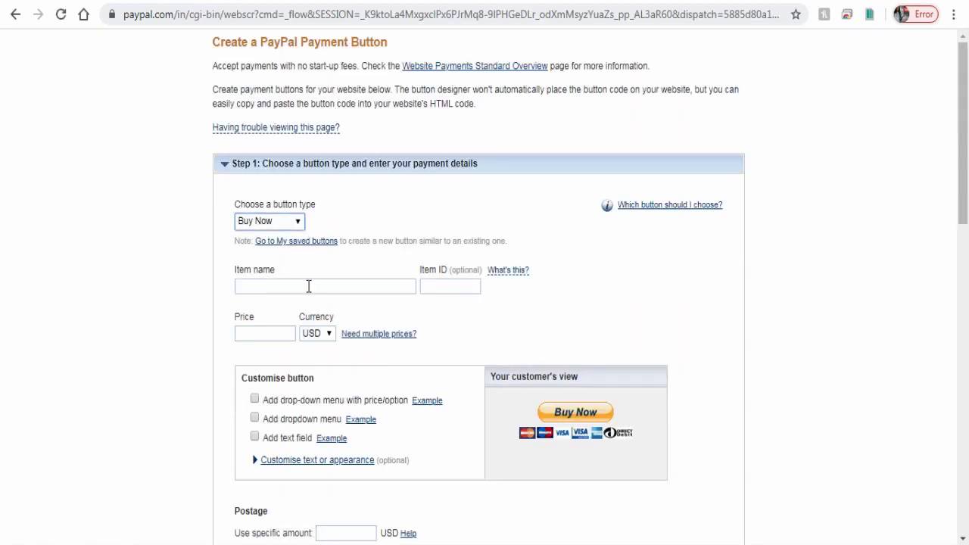
# Step: Enter item name Donate, item ID D-101 and price 10, keeping the currency as USD
pyautogui.click(308, 286)
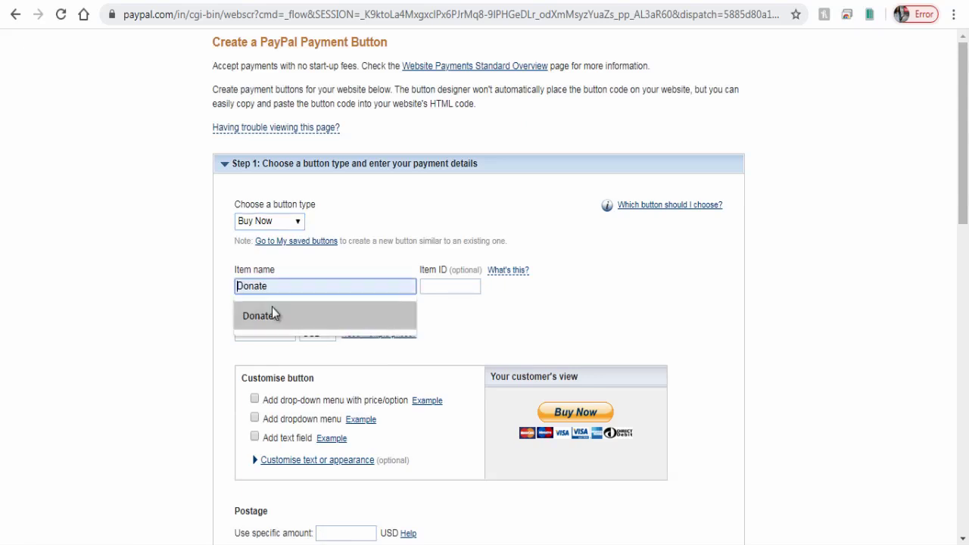
pyautogui.click(266, 316)
pyautogui.click(431, 287)
pyautogui.write('D-101')
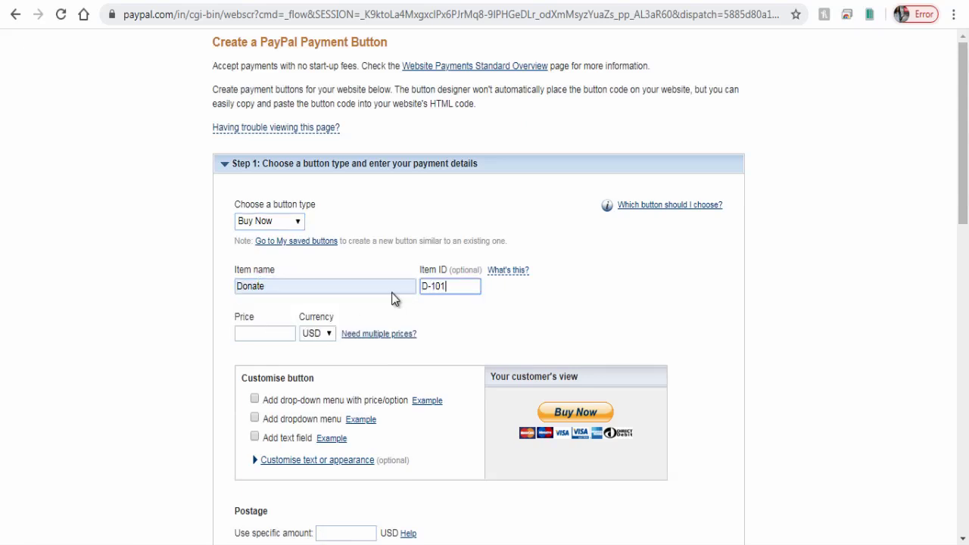
pyautogui.click(454, 348)
pyautogui.click(257, 337)
pyautogui.write('10')
pyautogui.click(321, 357)
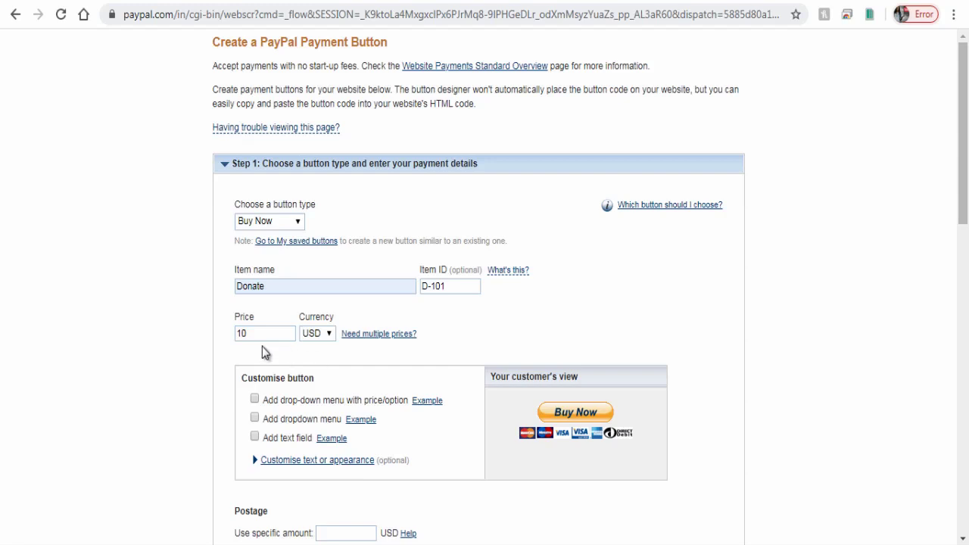
pyautogui.click(329, 335)
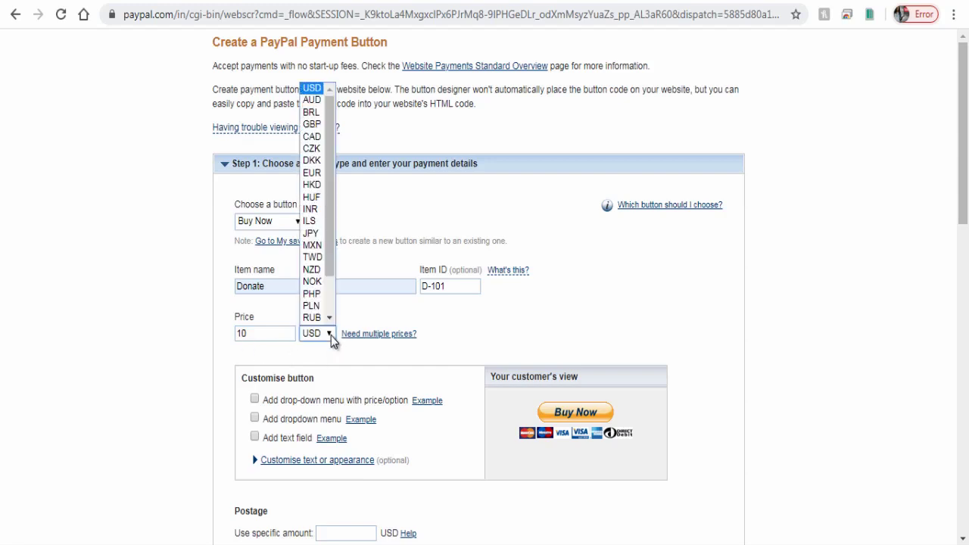
pyautogui.click(307, 90)
pyautogui.scroll(-1, 447, 335)
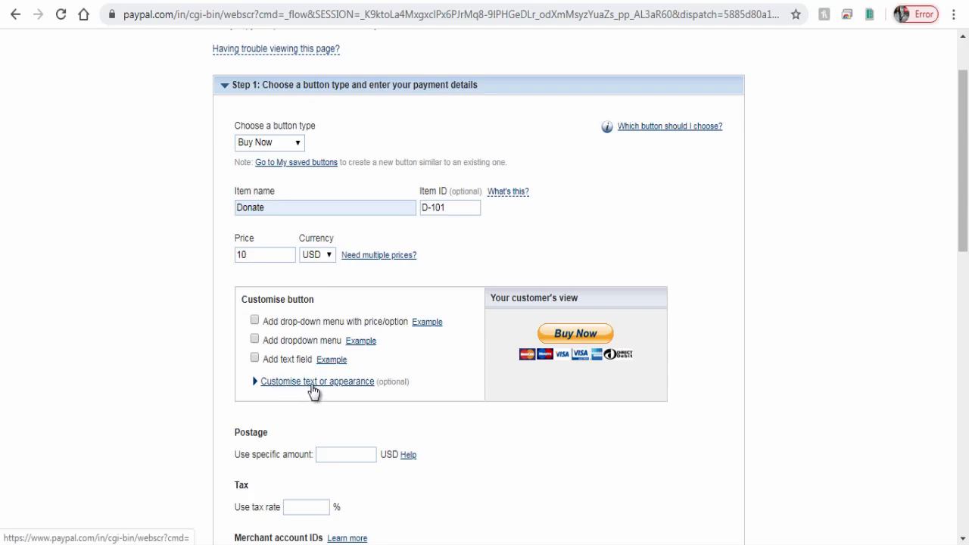
# Step: Hide the credit card logos and switch the button to use your own image
pyautogui.click(313, 387)
pyautogui.scroll(-1, 198, 375)
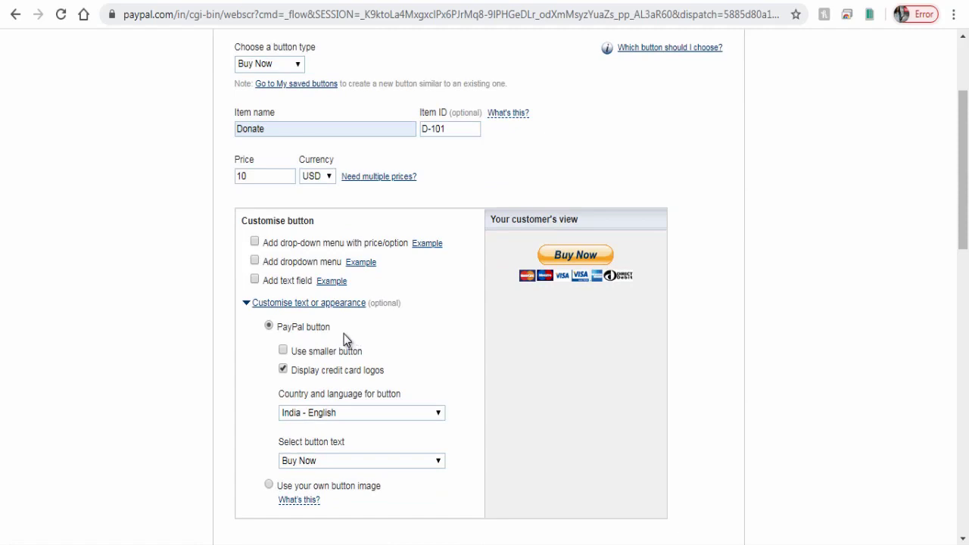
pyautogui.click(282, 368)
pyautogui.scroll(-2, 353, 302)
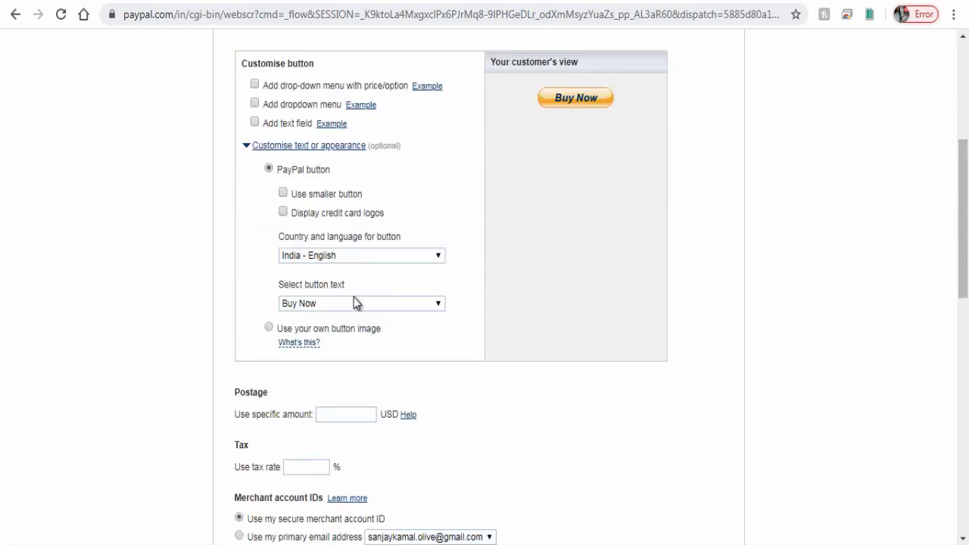
pyautogui.click(269, 328)
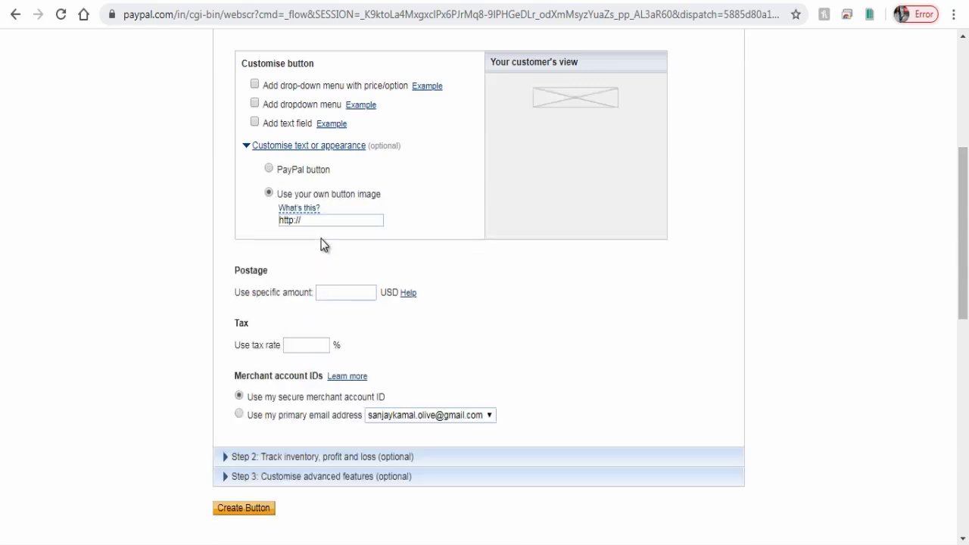
pyautogui.click(312, 219)
# Step: Copy the teal DONATE image's link from its WordPress media details
pyautogui.click(208, 374)
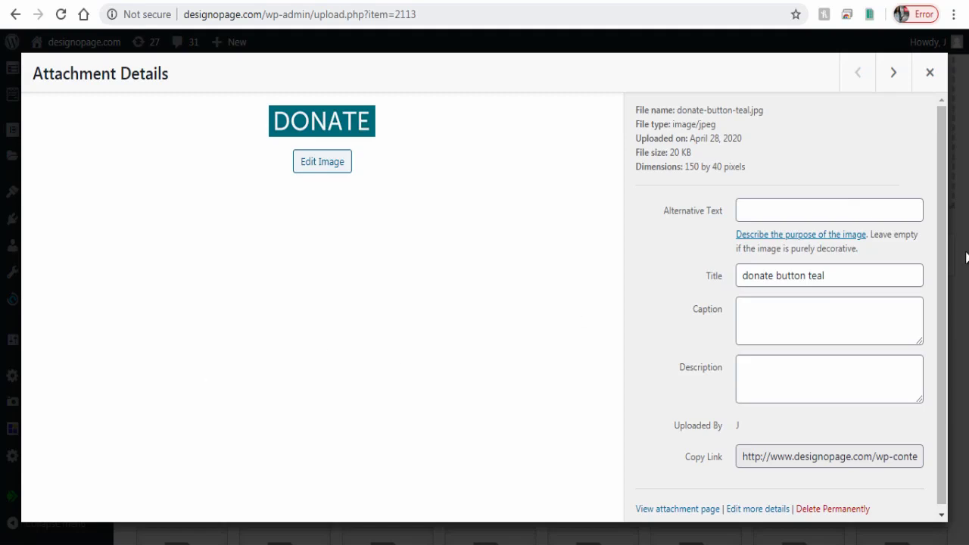
pyautogui.moveTo(740, 454)
pyautogui.mouseDown()
pyautogui.moveTo(817, 454)
pyautogui.moveTo(740, 457)
pyautogui.mouseUp()
pyautogui.rightClick(742, 457)
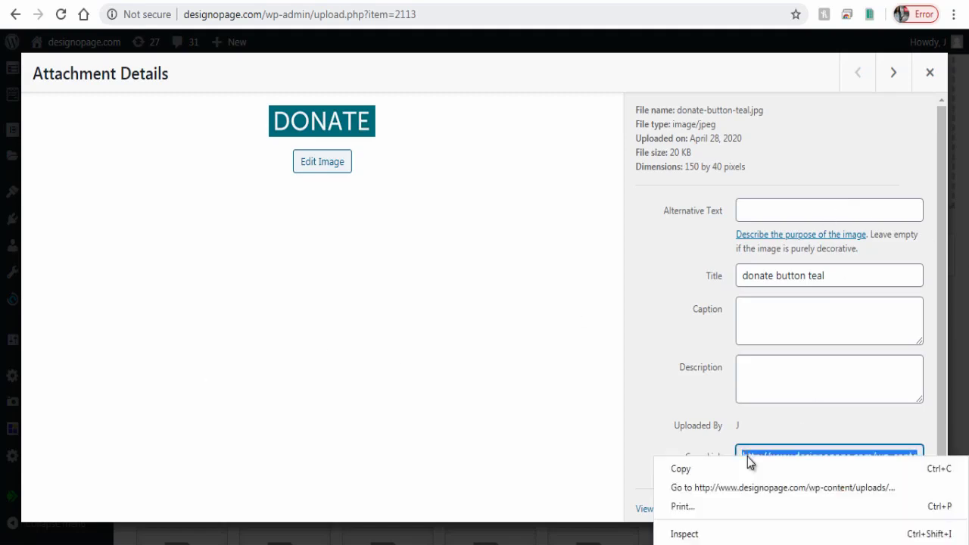
pyautogui.click(714, 464)
# Step: Paste the DONATE image link as the button image URL, keeping the secure merchant account ID
pyautogui.hotkey('ctrl', 'Tab')
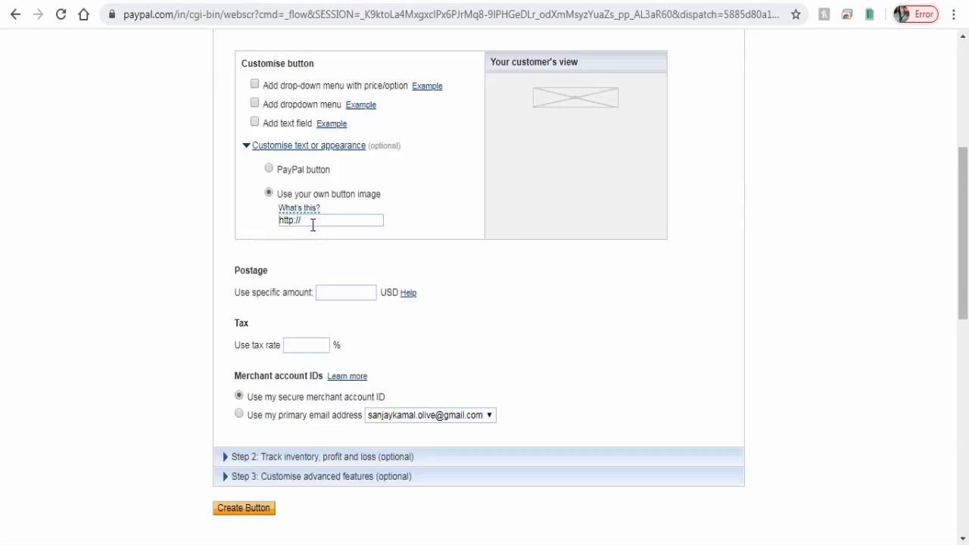
pyautogui.moveTo(312, 224); pyautogui.dragTo(283, 226)
pyautogui.hotkey('ctrl', 'v')
pyautogui.click(415, 231)
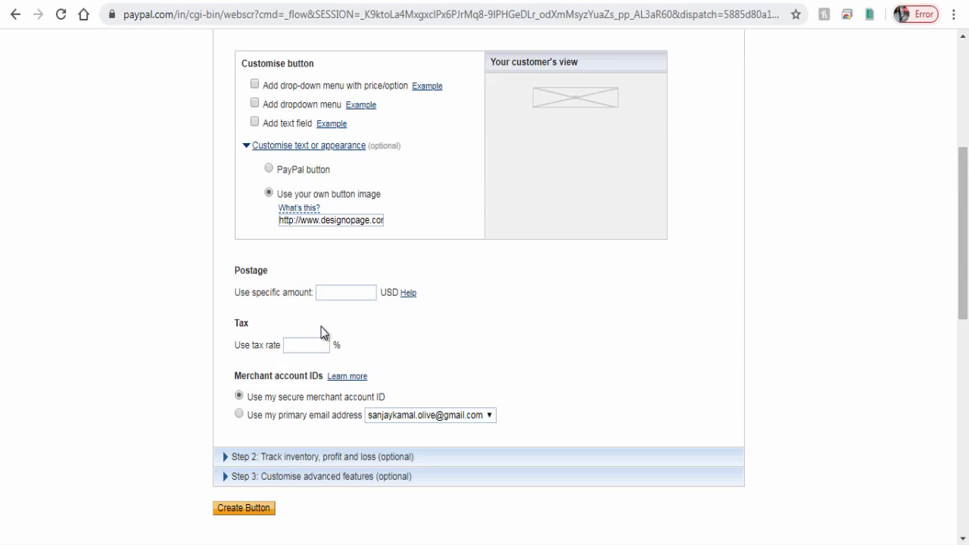
pyautogui.scroll(-1, 452, 333)
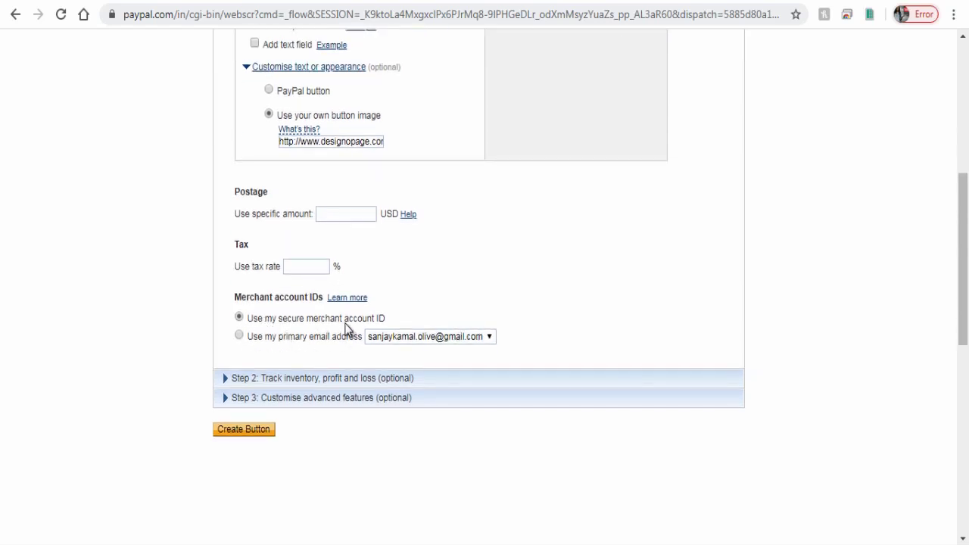
pyautogui.click(240, 337)
pyautogui.click(240, 318)
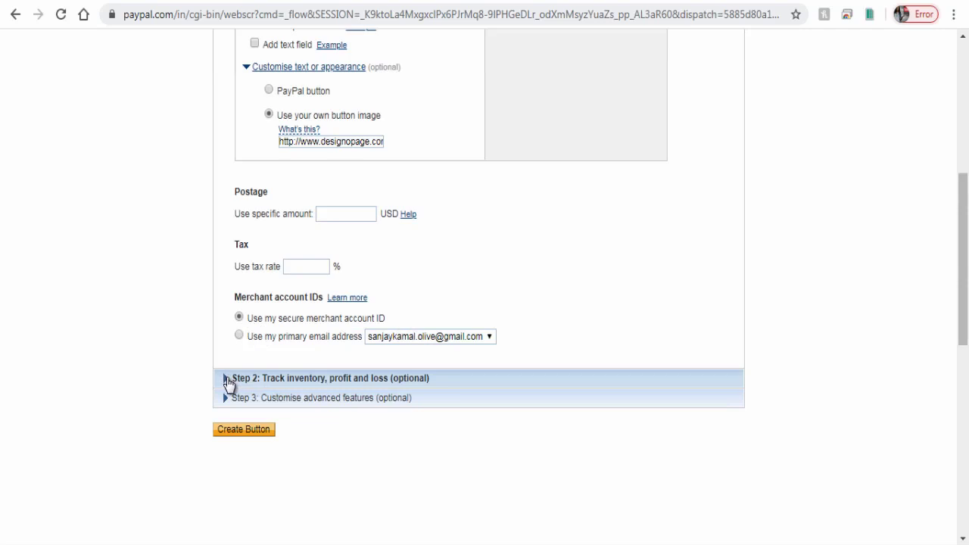
# Step: Expand the advanced checkout options and stop asking for the customer's postal address
pyautogui.click(226, 379)
pyautogui.scroll(-3, 220, 374)
pyautogui.scroll(3, 115, 312)
pyautogui.scroll(-1, 399, 424)
pyautogui.scroll(1, 400, 424)
pyautogui.scroll(1, 397, 420)
pyautogui.scroll(-3, 397, 421)
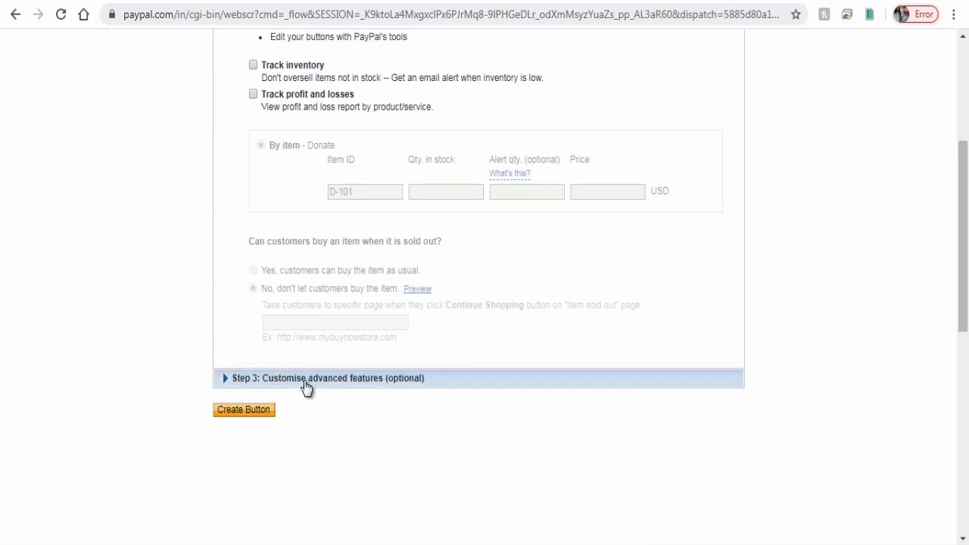
pyautogui.click(263, 380)
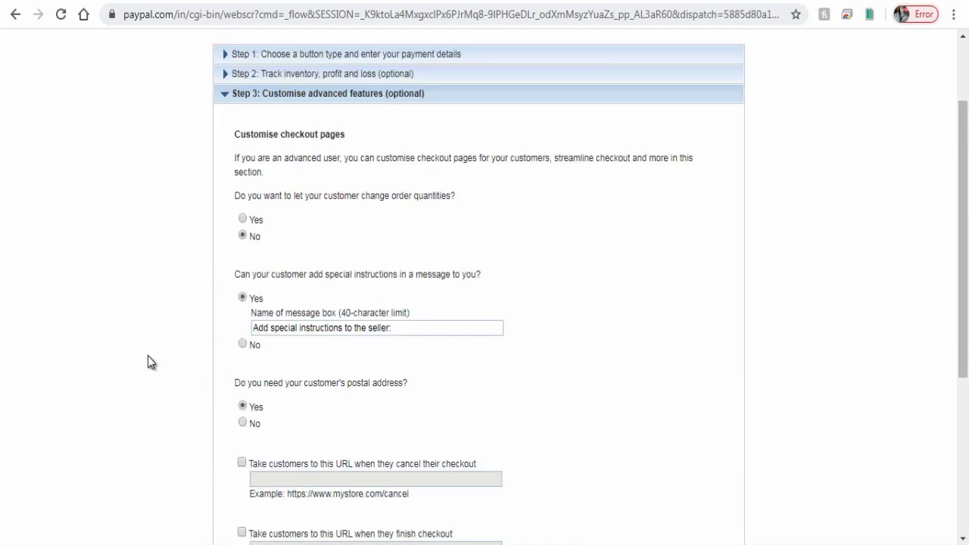
pyautogui.scroll(1, 149, 356)
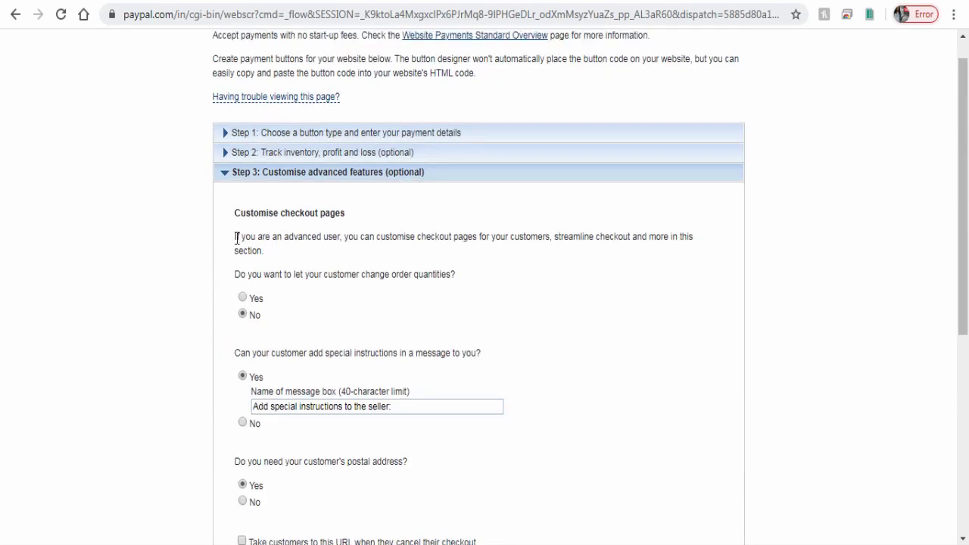
pyautogui.scroll(-1, 333, 280)
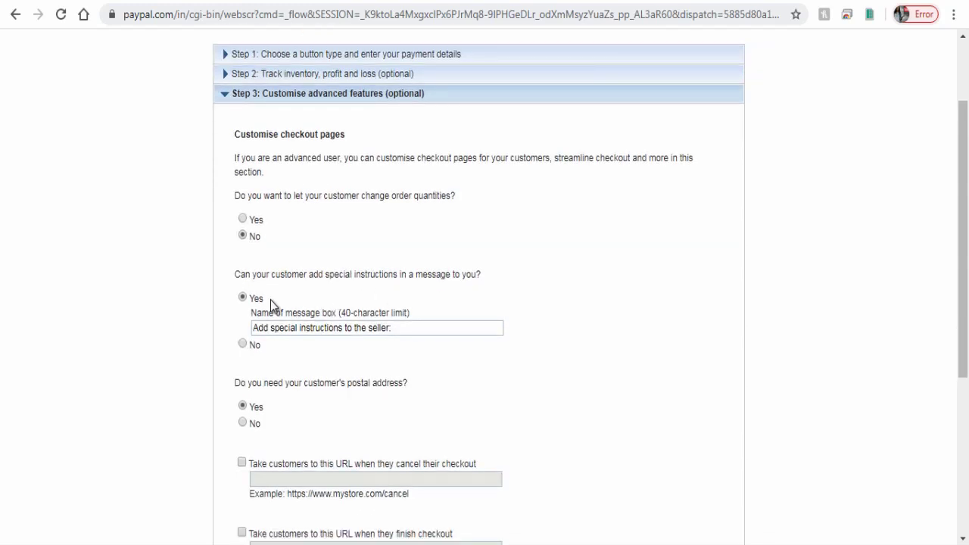
pyautogui.click(243, 345)
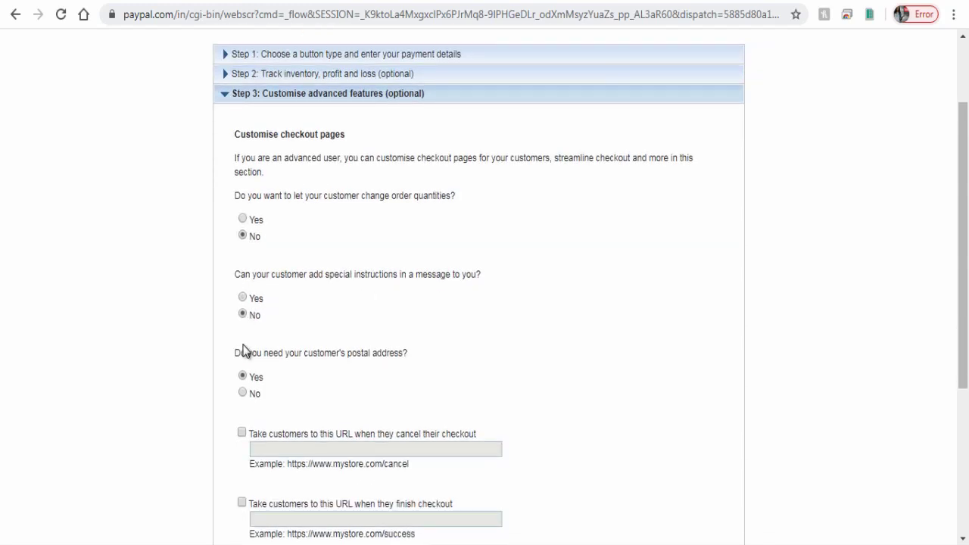
pyautogui.click(242, 298)
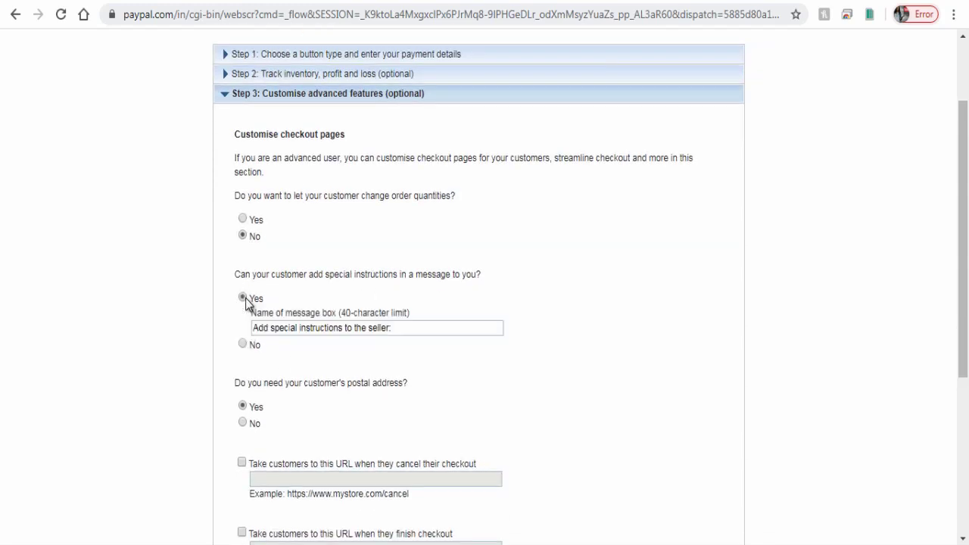
pyautogui.scroll(-1, 134, 369)
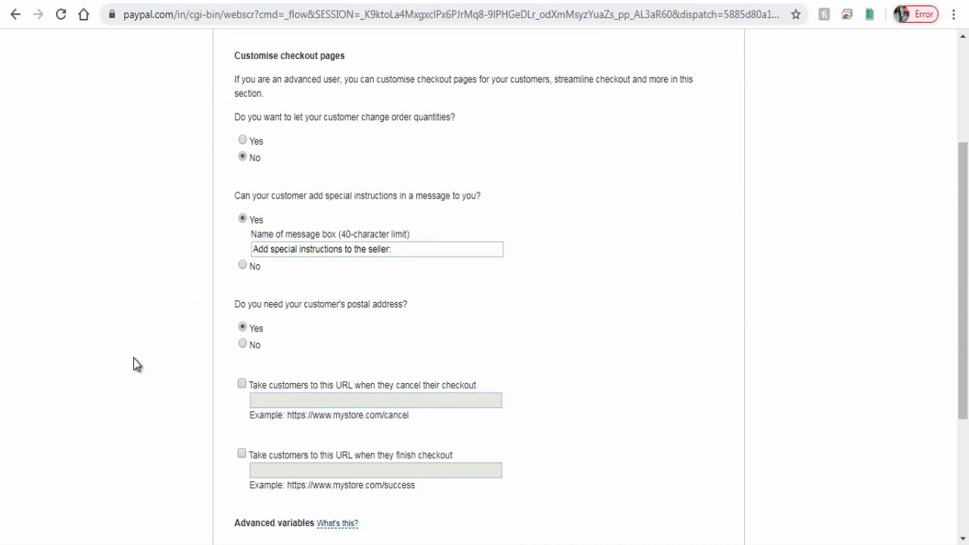
pyautogui.scroll(-1, 134, 365)
pyautogui.click(304, 269)
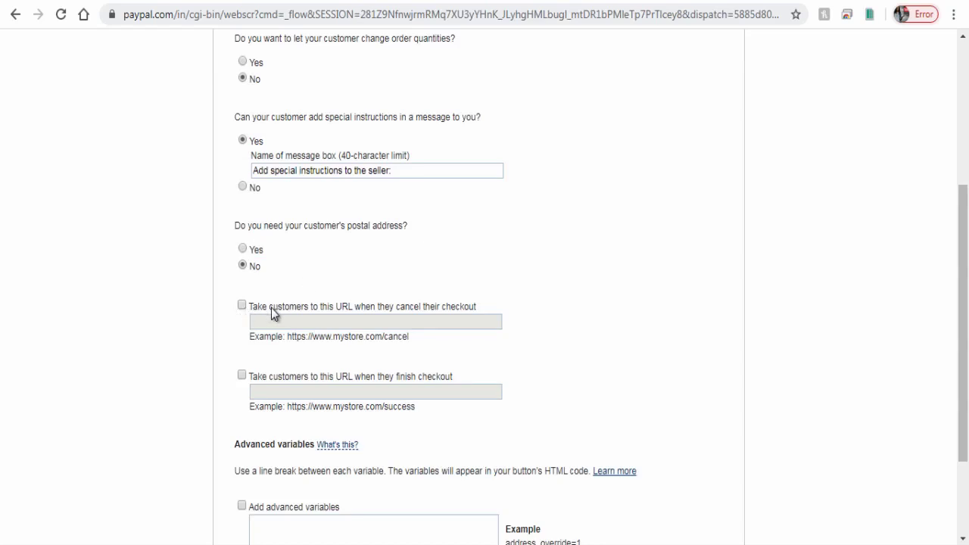
# Step: Set the cancel return URL to donate-for-a-cause and the success URL to thank-you-for-donation
pyautogui.click(330, 313)
pyautogui.hotkey('ctrl', 'v')
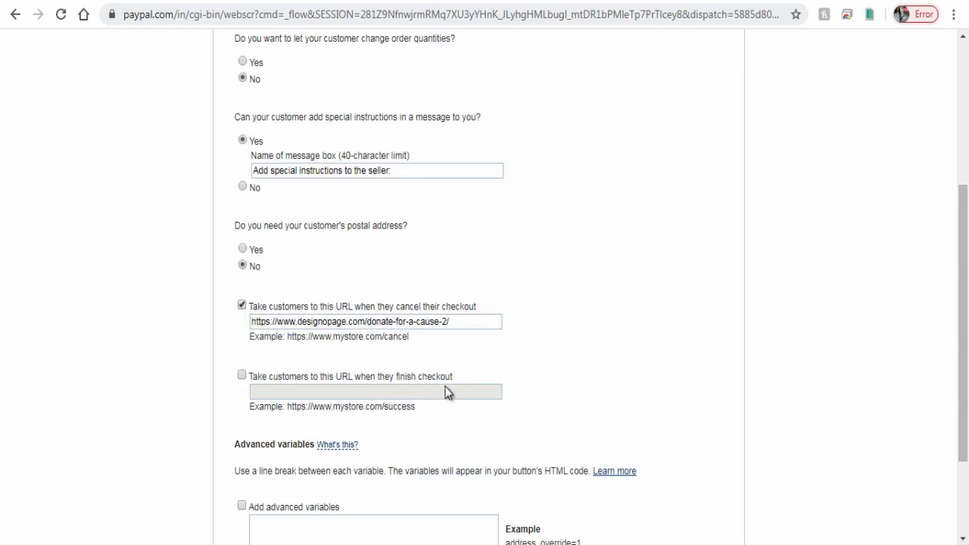
pyautogui.click(241, 376)
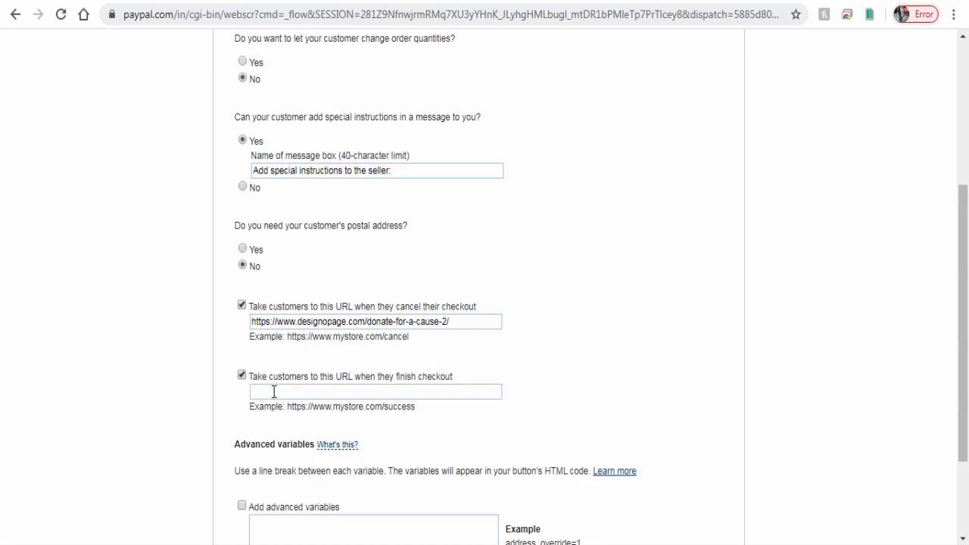
pyautogui.click(274, 392)
pyautogui.hotkey('ctrl', 'v')
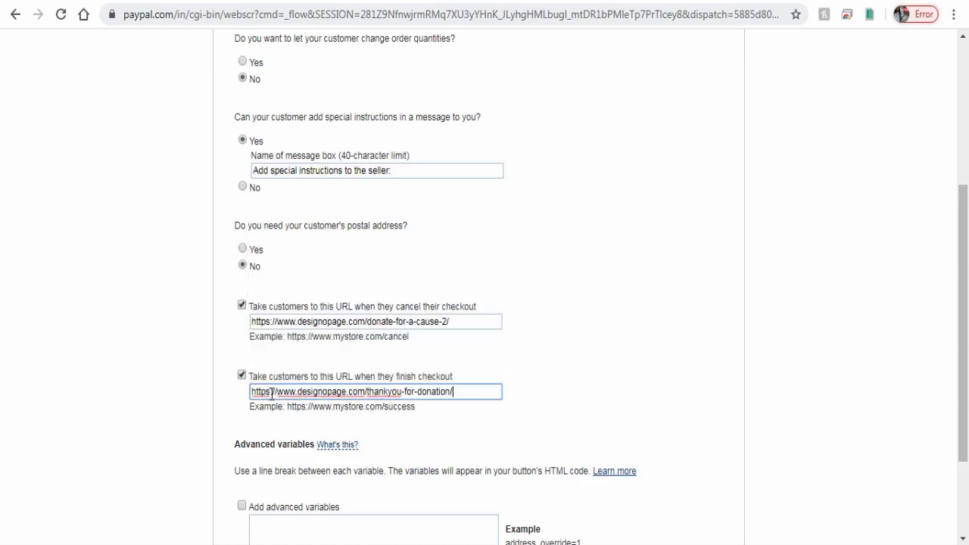
pyautogui.click(124, 387)
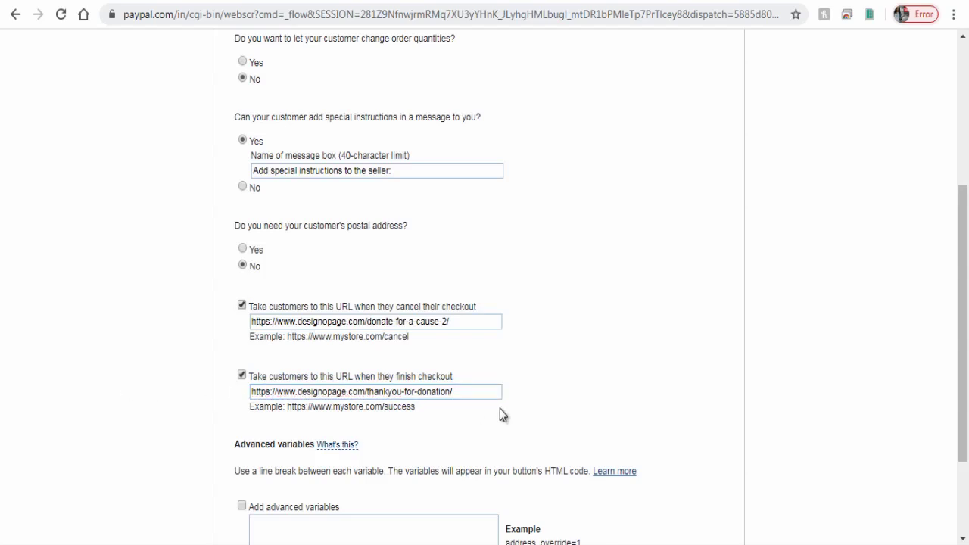
pyautogui.click(465, 391)
pyautogui.scroll(-3, 464, 392)
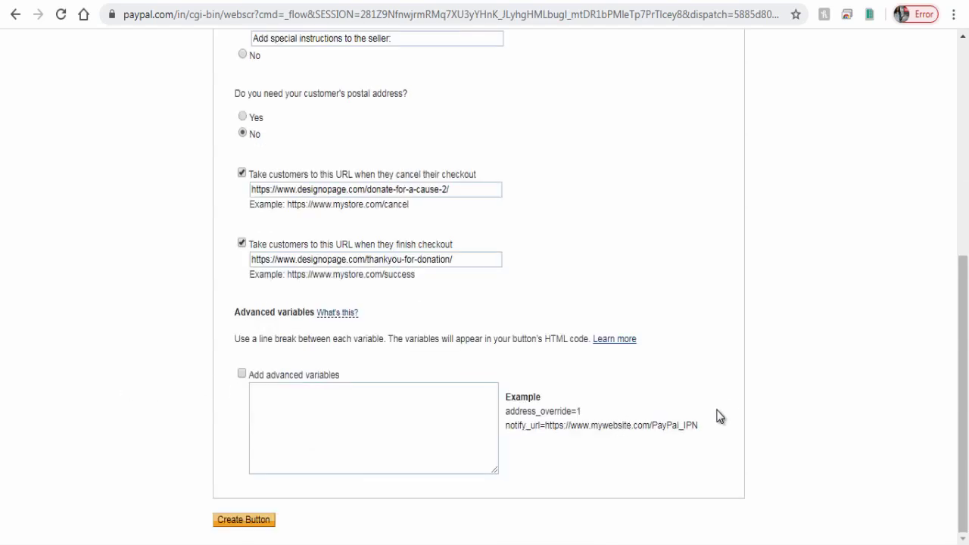
# Step: Create the donate button and copy its full generated HTML code
pyautogui.click(241, 522)
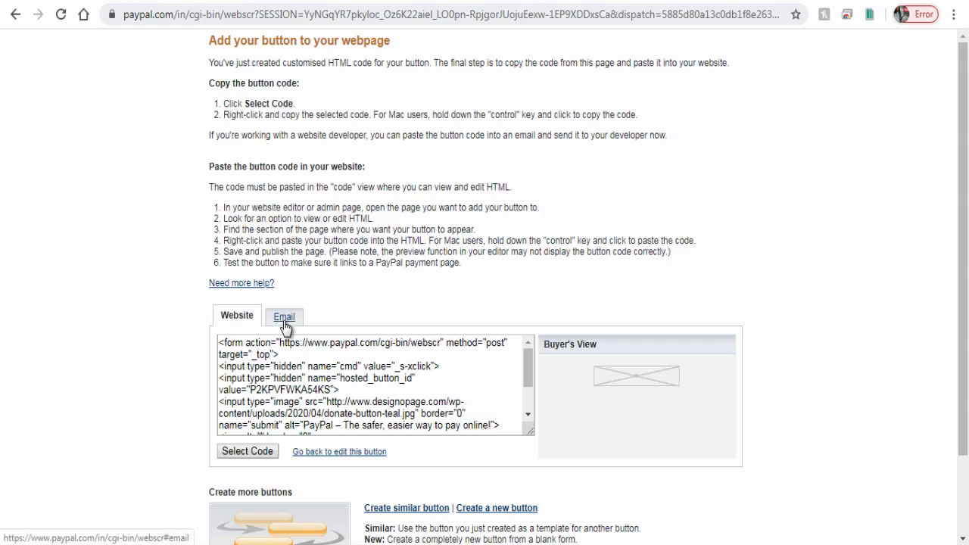
pyautogui.scroll(-3, 284, 341)
pyautogui.click(246, 350)
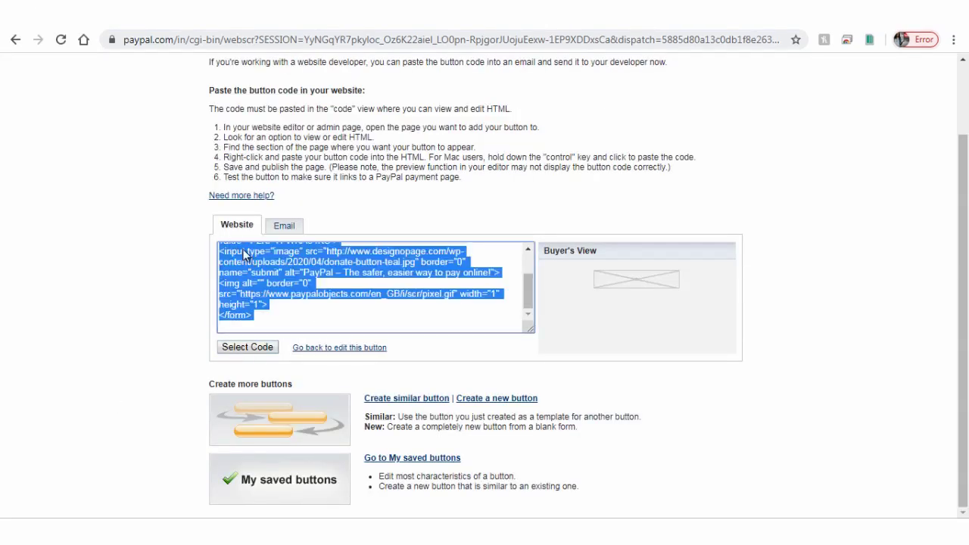
pyautogui.rightClick(260, 276)
pyautogui.click(302, 287)
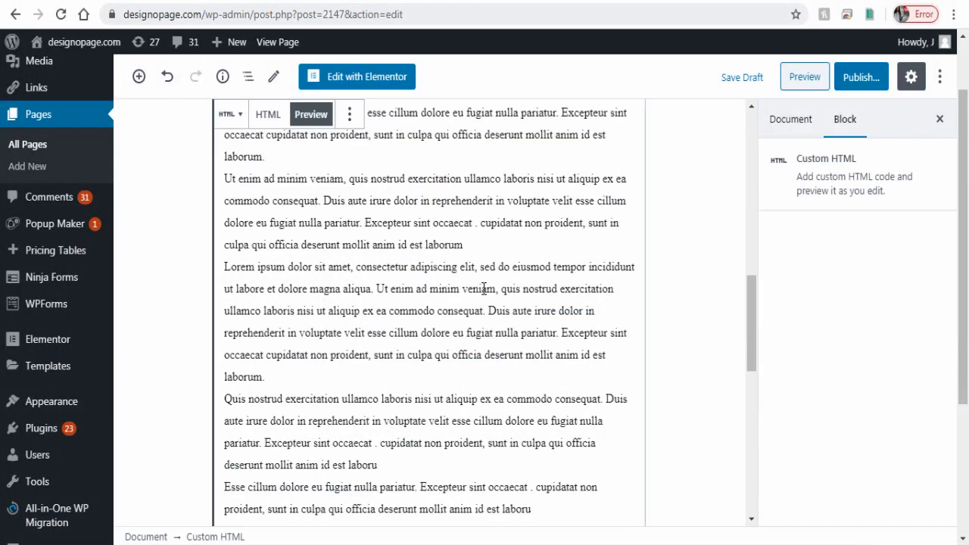
# Step: Paste the PayPal code after two blank lines at the end of the HTML block, then publish
pyautogui.scroll(-3, 484, 288)
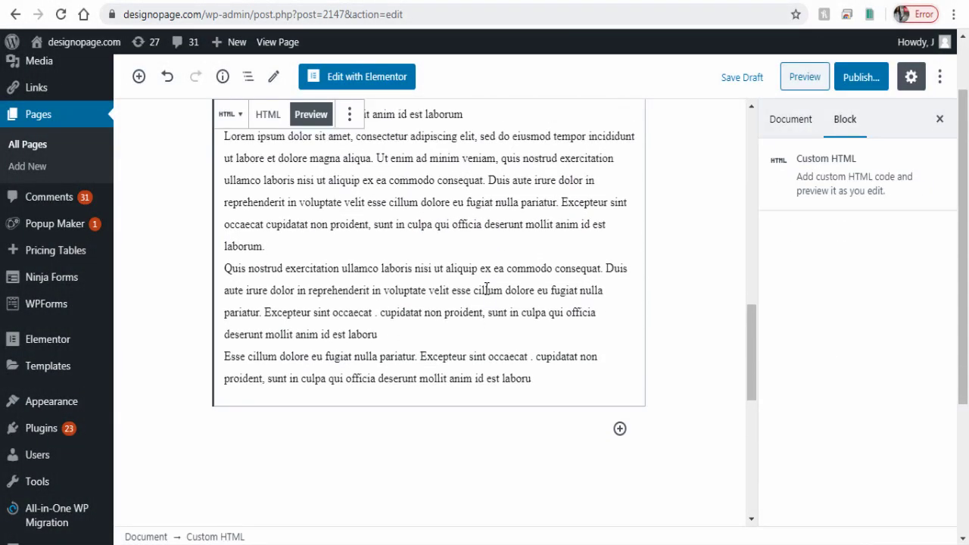
pyautogui.click(267, 114)
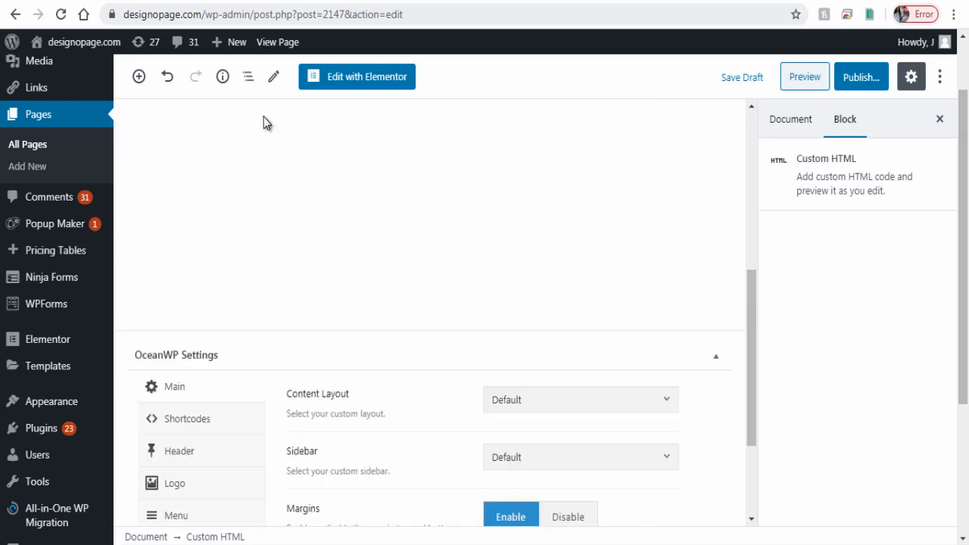
pyautogui.moveTo(630, 266); pyautogui.dragTo(629, 407)
pyautogui.click(416, 417)
pyautogui.press('Return')
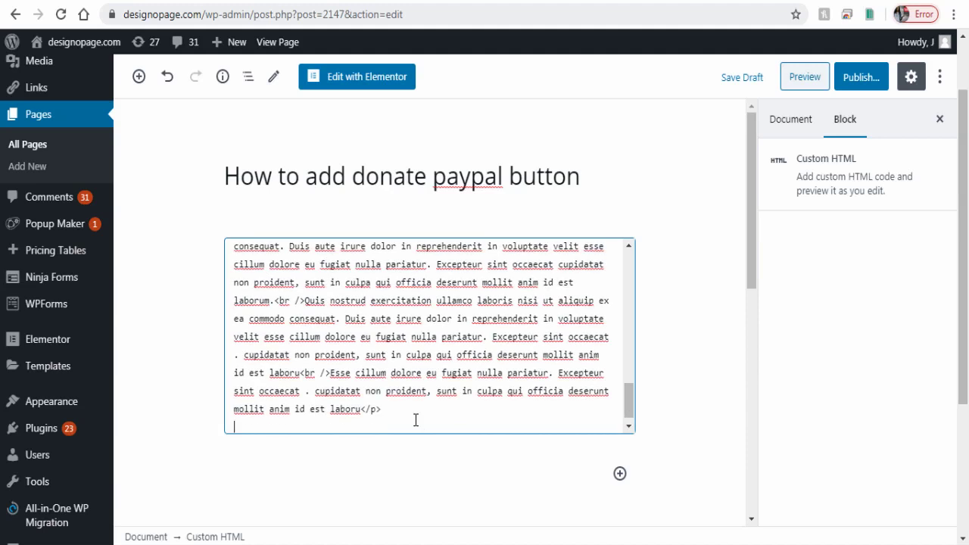
pyautogui.press('Return')
pyautogui.hotkey('ctrl', 'v')
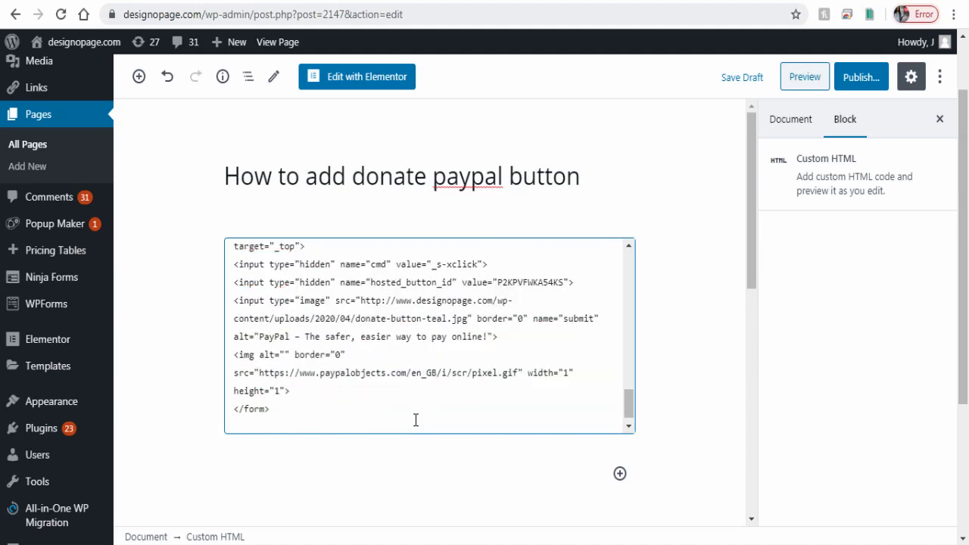
pyautogui.click(855, 79)
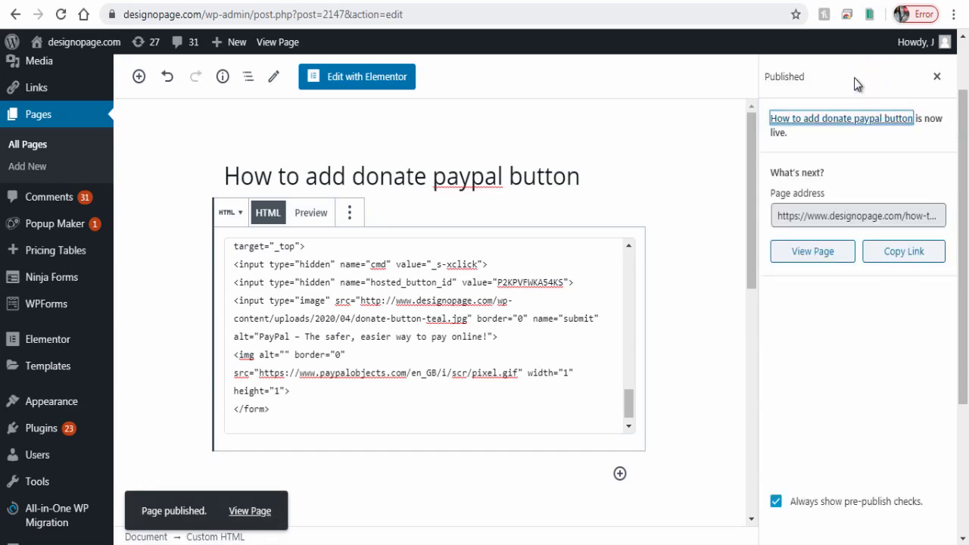
# Step: Confirm the live page's DONATE button opens PayPal's $10.00 USD checkout, then go back
pyautogui.click(808, 259)
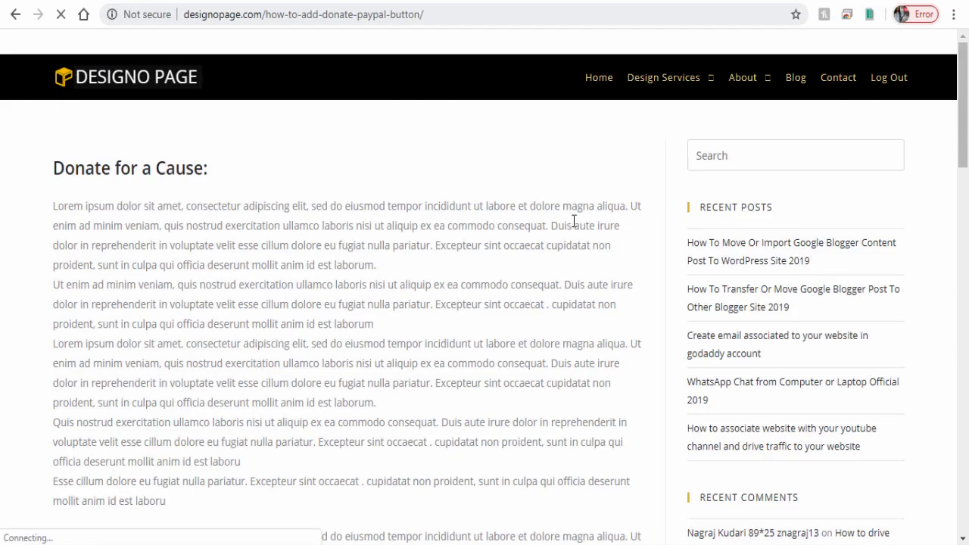
pyautogui.scroll(-3, 573, 219)
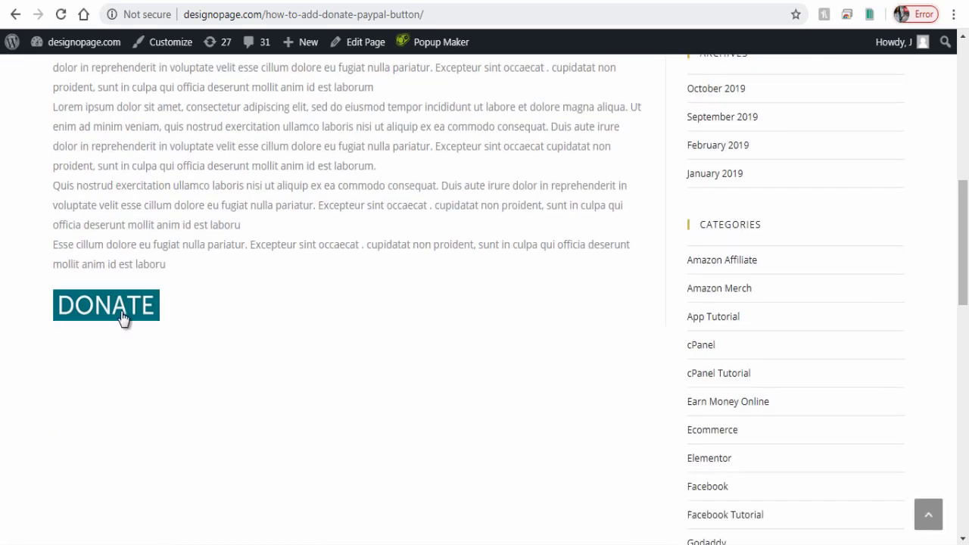
pyautogui.click(124, 318)
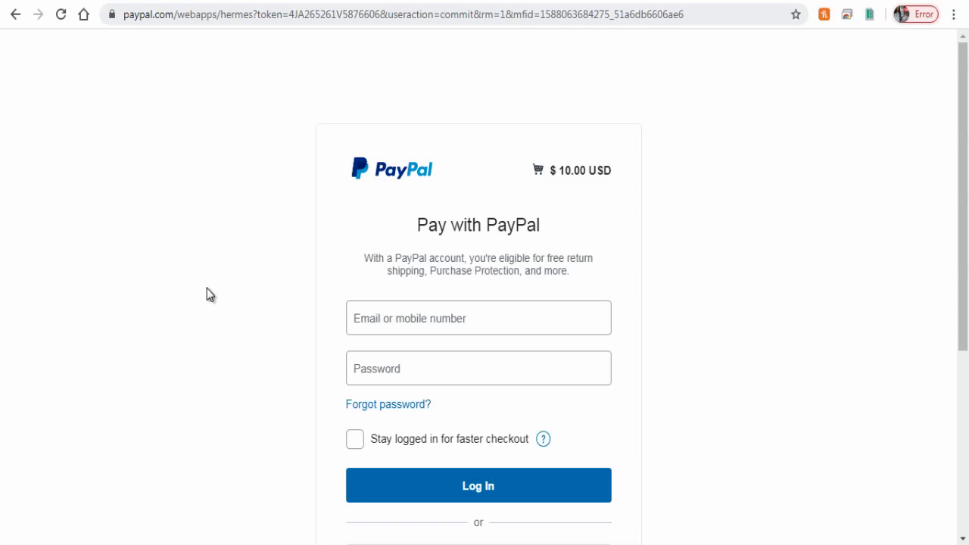
pyautogui.hotkey('alt', 'Left')
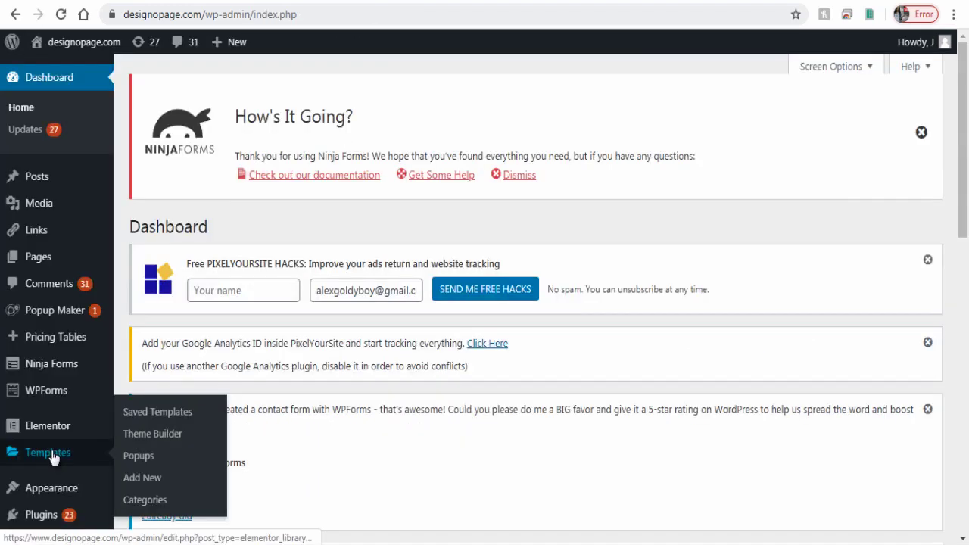
# Step: Add a Custom HTML widget titled 'Donate For A Cause' to the Default Sidebar
pyautogui.scroll(-2, 53, 458)
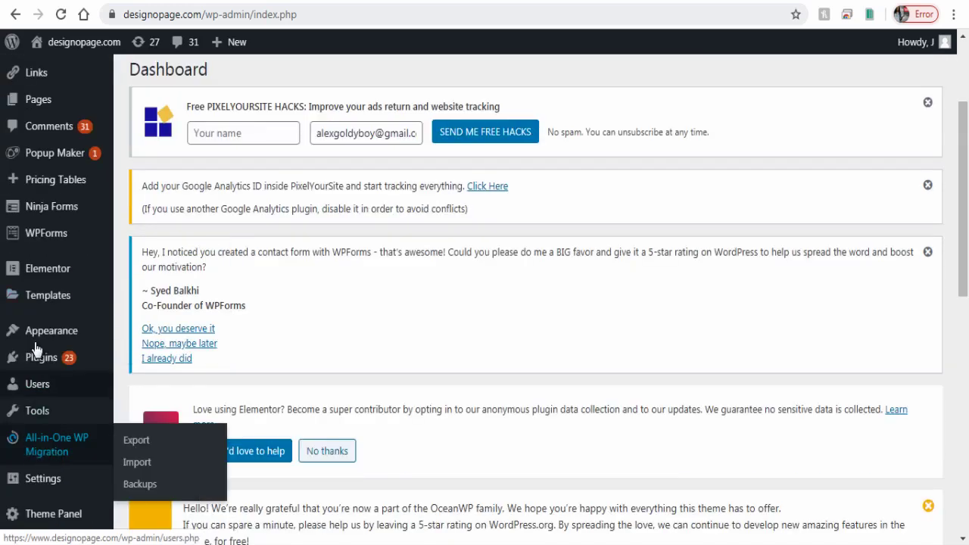
pyautogui.click(140, 376)
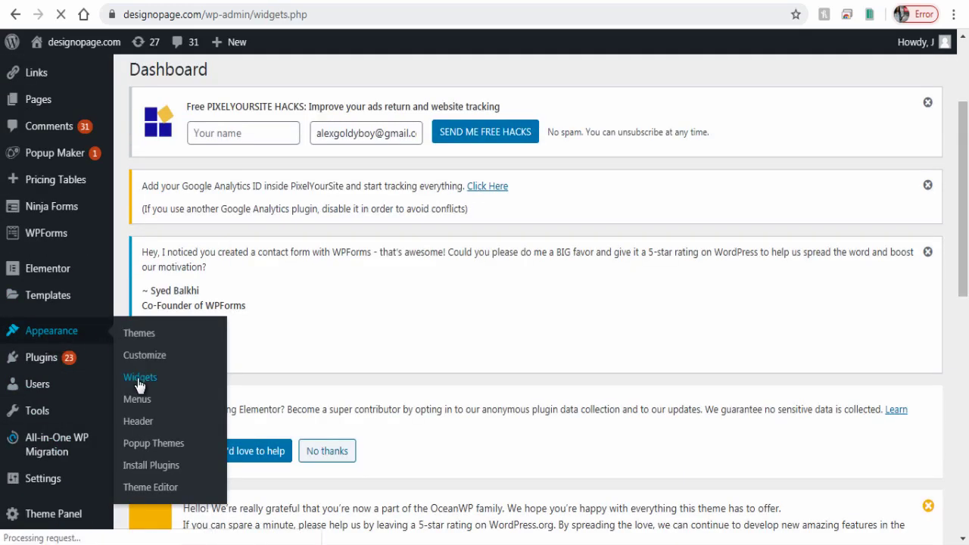
pyautogui.scroll(-6, 212, 355)
pyautogui.scroll(-3, 212, 355)
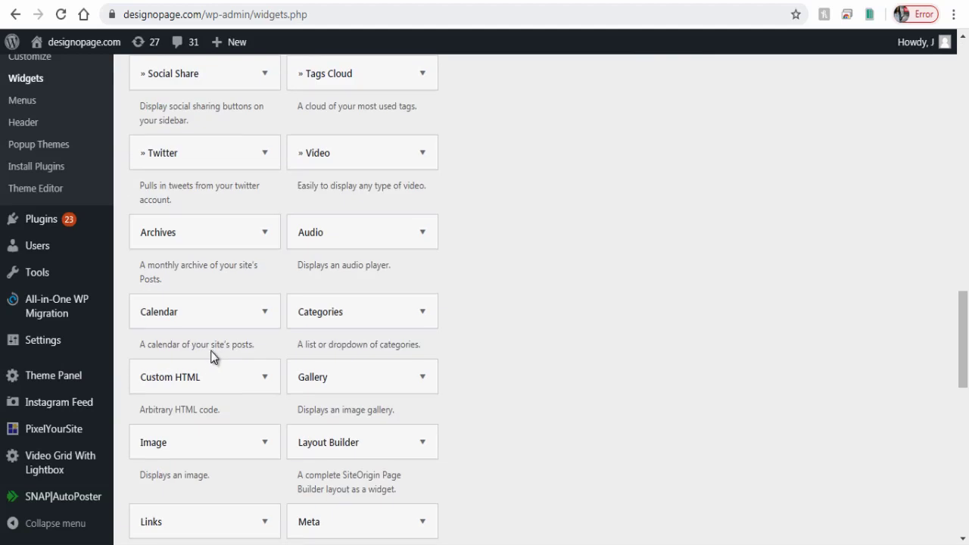
pyautogui.scroll(-1, 212, 355)
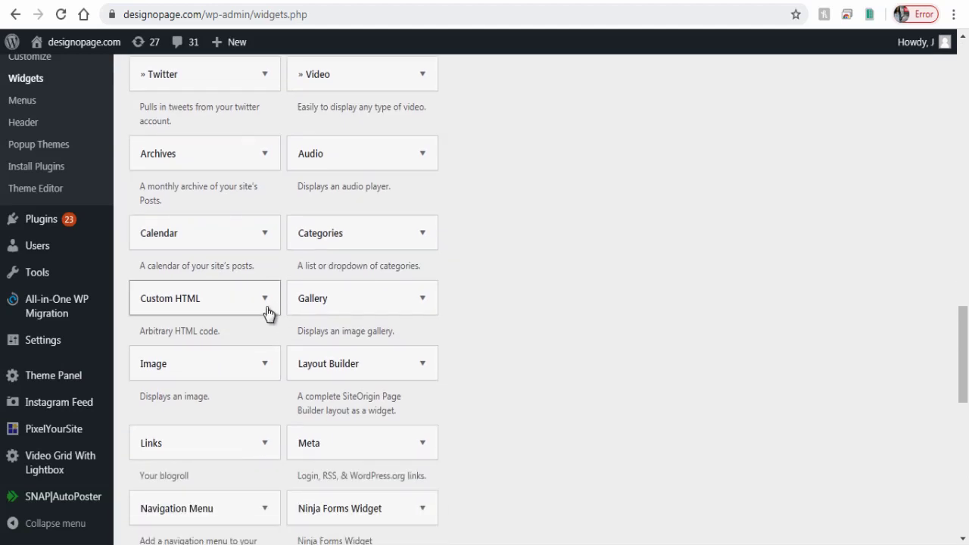
pyautogui.scroll(-2, 270, 312)
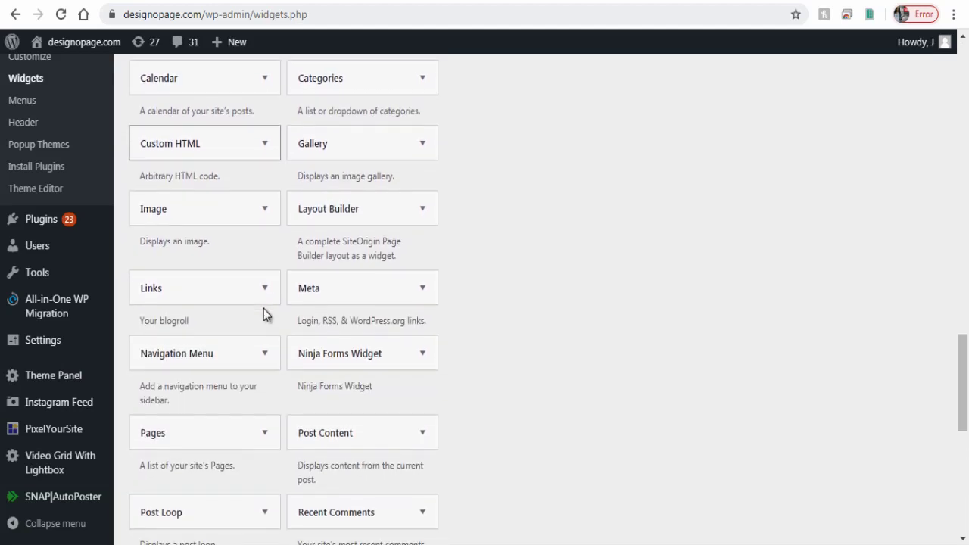
pyautogui.click(265, 143)
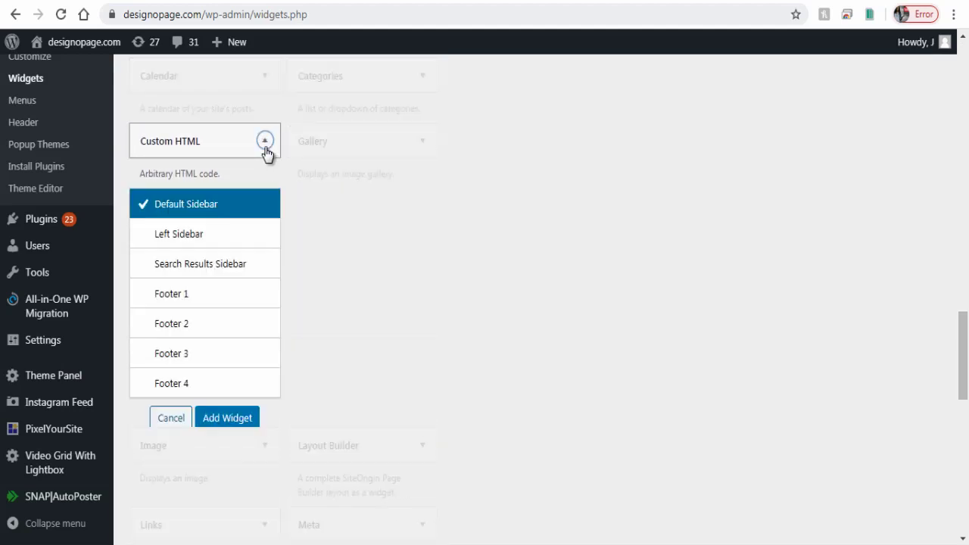
pyautogui.click(227, 425)
pyautogui.click(455, 96)
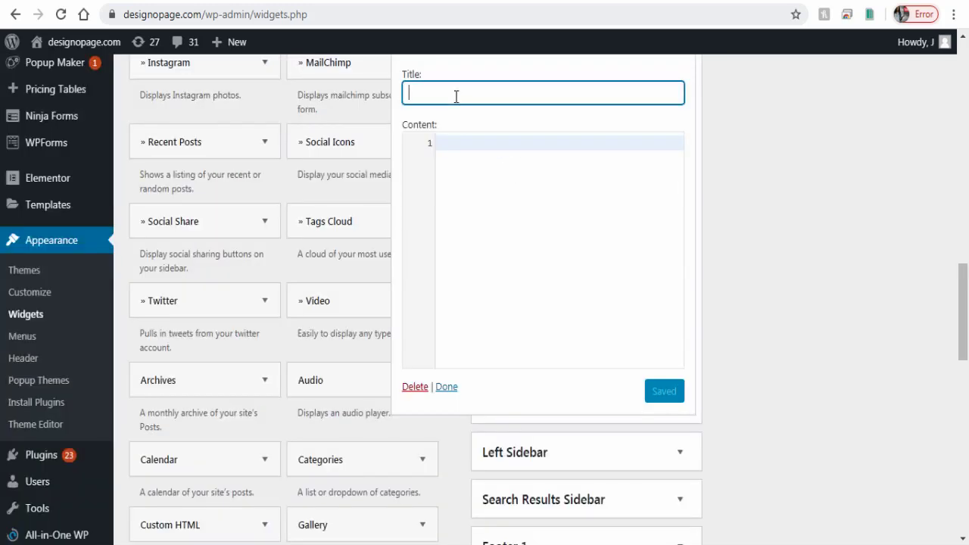
pyautogui.write('Donate For A Cause')
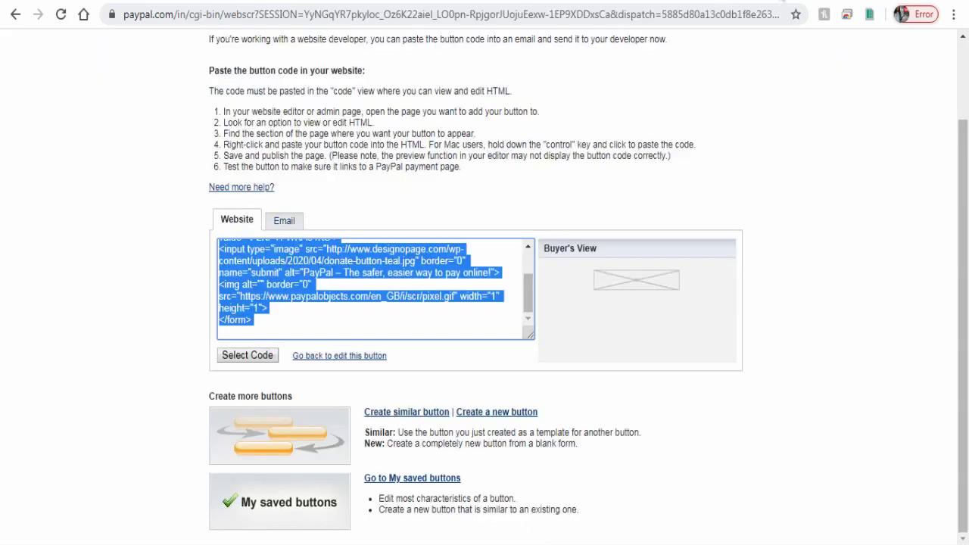
# Step: Paste the PayPal button code into the widget's content and save the widget
pyautogui.rightClick(273, 282)
pyautogui.click(274, 286)
pyautogui.hotkey('alt', 'Tab')
pyautogui.click(514, 165)
pyautogui.rightClick(503, 156)
pyautogui.click(535, 186)
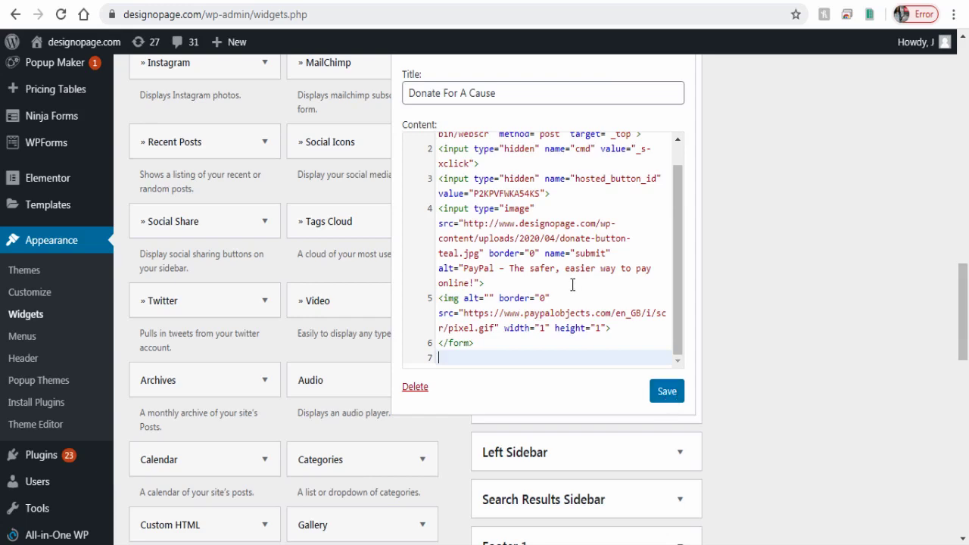
pyautogui.click(658, 400)
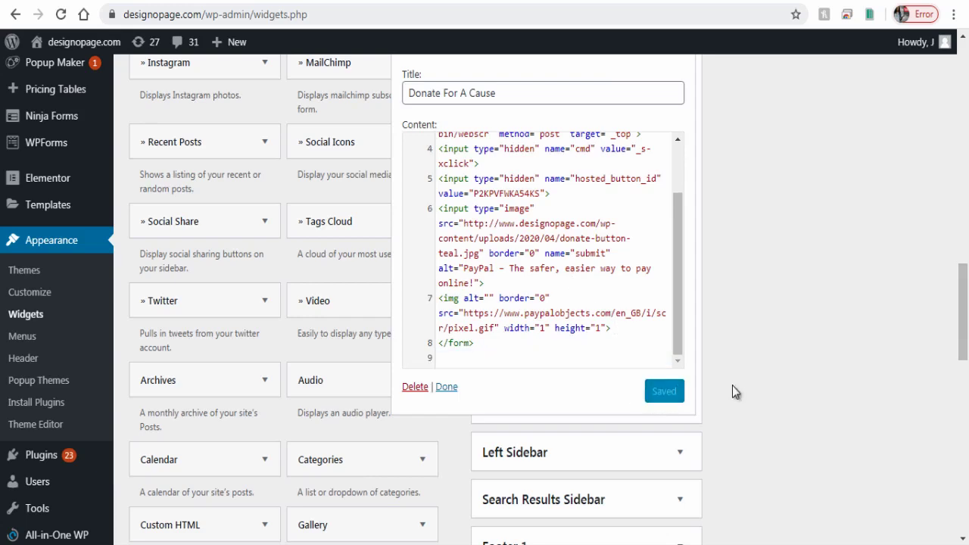